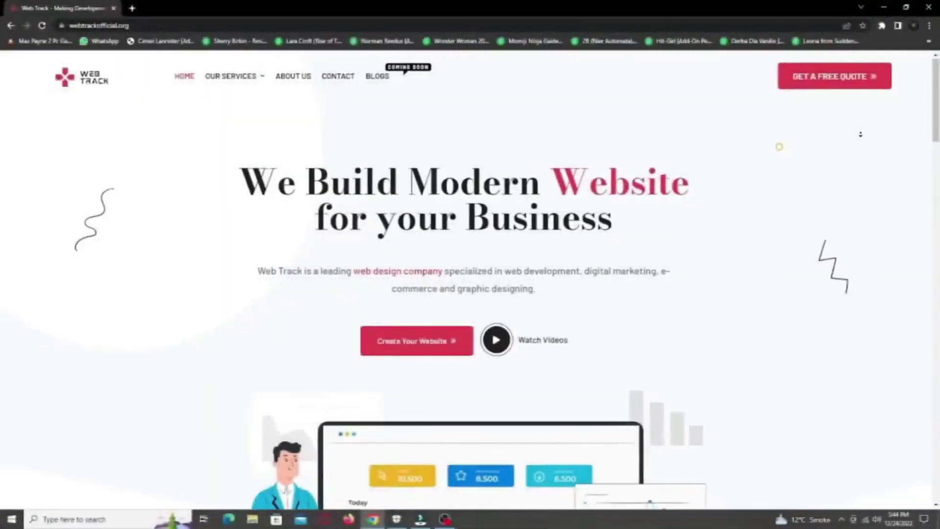
{"action": "scroll", "coordinate": [862, 143], "scroll_direction": "down", "scroll_amount": 1}
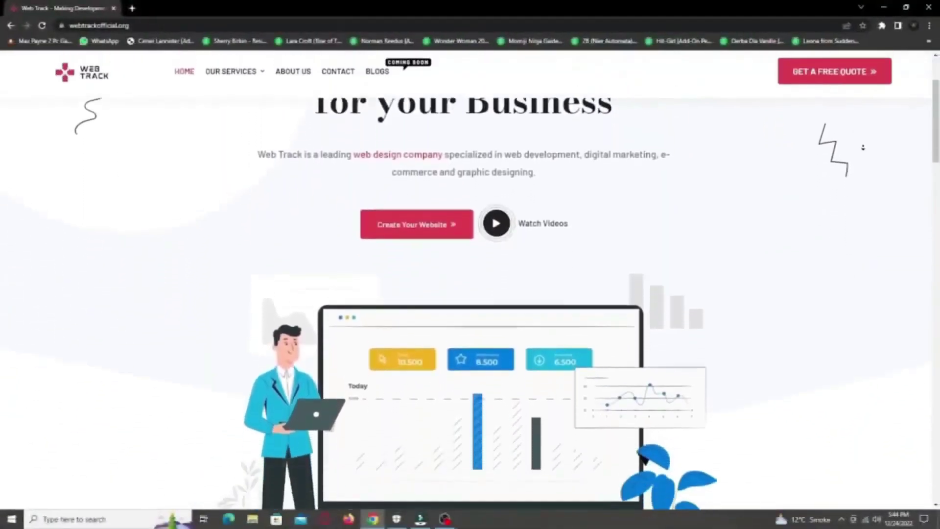
{"action": "scroll", "coordinate": [863, 146], "scroll_direction": "down", "scroll_amount": 1}
{"action": "scroll", "coordinate": [863, 149], "scroll_direction": "down", "scroll_amount": 1}
{"action": "scroll", "coordinate": [864, 149], "scroll_direction": "down", "scroll_amount": 1}
{"action": "scroll", "coordinate": [863, 150], "scroll_direction": "down", "scroll_amount": 1}
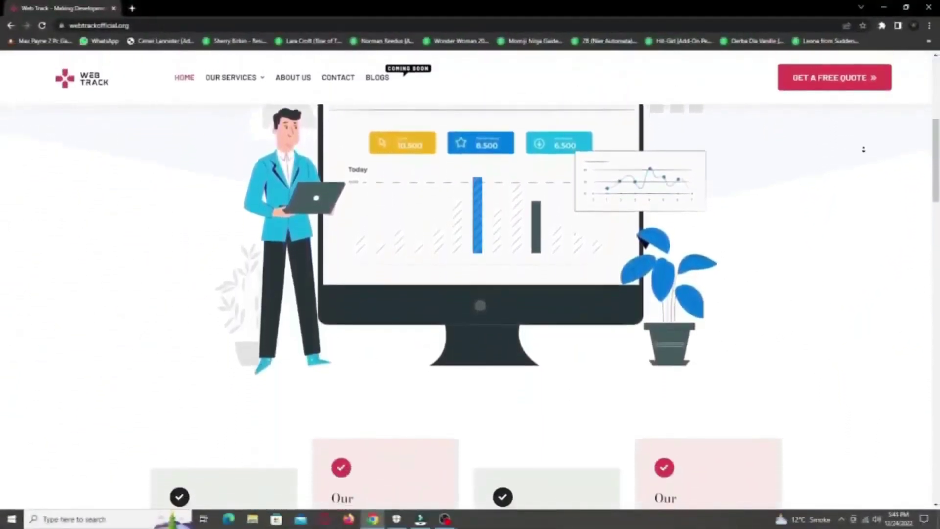
{"action": "scroll", "coordinate": [863, 149], "scroll_direction": "down", "scroll_amount": 1}
{"action": "scroll", "coordinate": [863, 152], "scroll_direction": "down", "scroll_amount": 1}
{"action": "scroll", "coordinate": [863, 152], "scroll_direction": "down", "scroll_amount": 1}
{"action": "scroll", "coordinate": [863, 152], "scroll_direction": "down", "scroll_amount": 1}
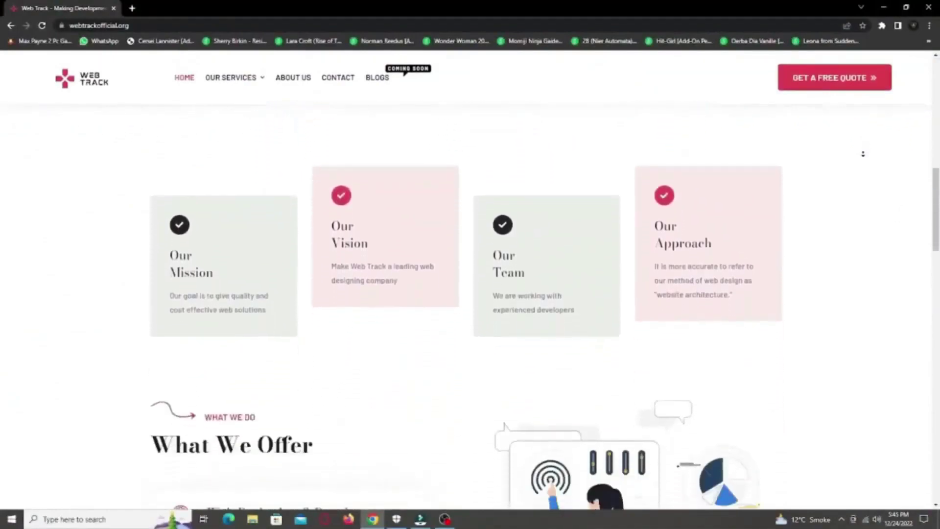
{"action": "scroll", "coordinate": [864, 153], "scroll_direction": "down", "scroll_amount": 2}
{"action": "scroll", "coordinate": [863, 154], "scroll_direction": "down", "scroll_amount": 1}
{"action": "scroll", "coordinate": [863, 154], "scroll_direction": "down", "scroll_amount": 1}
{"action": "scroll", "coordinate": [863, 155], "scroll_direction": "down", "scroll_amount": 1}
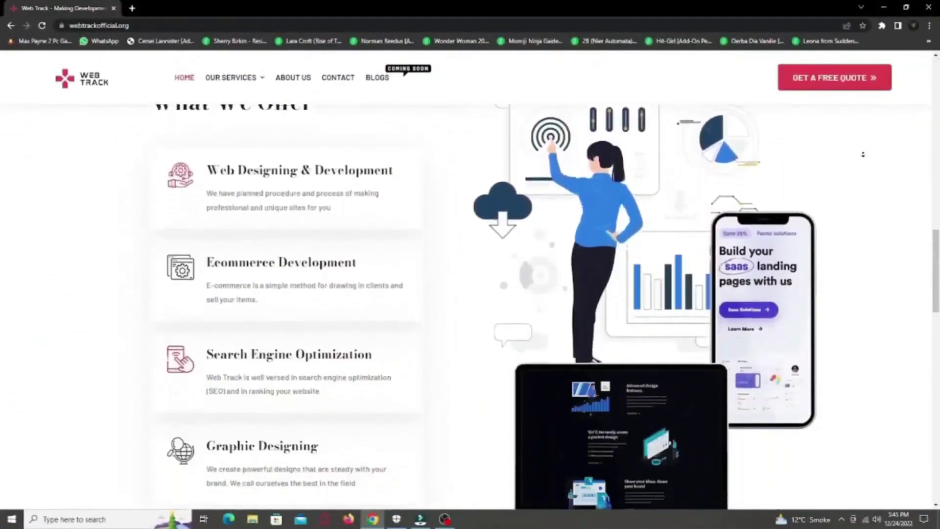
{"action": "scroll", "coordinate": [863, 154], "scroll_direction": "down", "scroll_amount": 1}
{"action": "scroll", "coordinate": [863, 155], "scroll_direction": "down", "scroll_amount": 1}
{"action": "scroll", "coordinate": [863, 155], "scroll_direction": "down", "scroll_amount": 1}
{"action": "scroll", "coordinate": [862, 154], "scroll_direction": "down", "scroll_amount": 1}
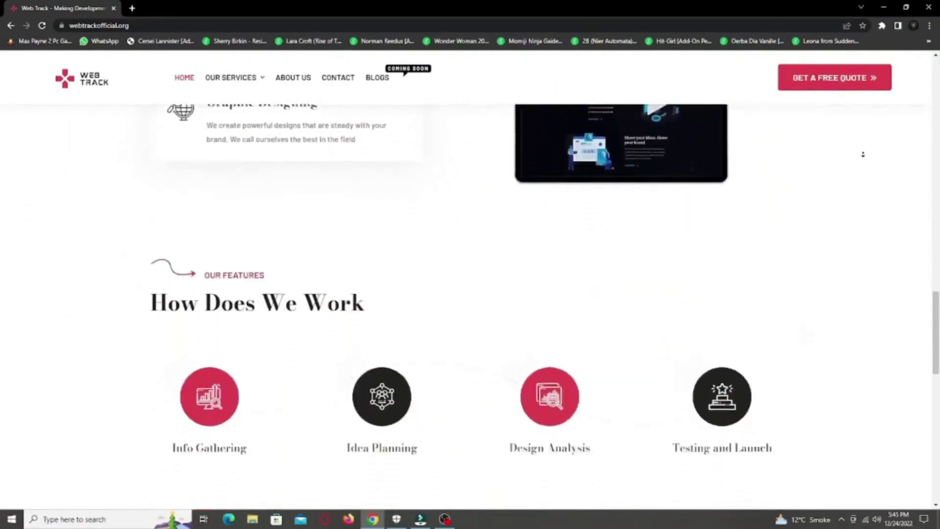
{"action": "scroll", "coordinate": [863, 155], "scroll_direction": "down", "scroll_amount": 1}
{"action": "scroll", "coordinate": [864, 155], "scroll_direction": "down", "scroll_amount": 1}
{"action": "scroll", "coordinate": [864, 155], "scroll_direction": "down", "scroll_amount": 1}
{"action": "scroll", "coordinate": [863, 155], "scroll_direction": "down", "scroll_amount": 1}
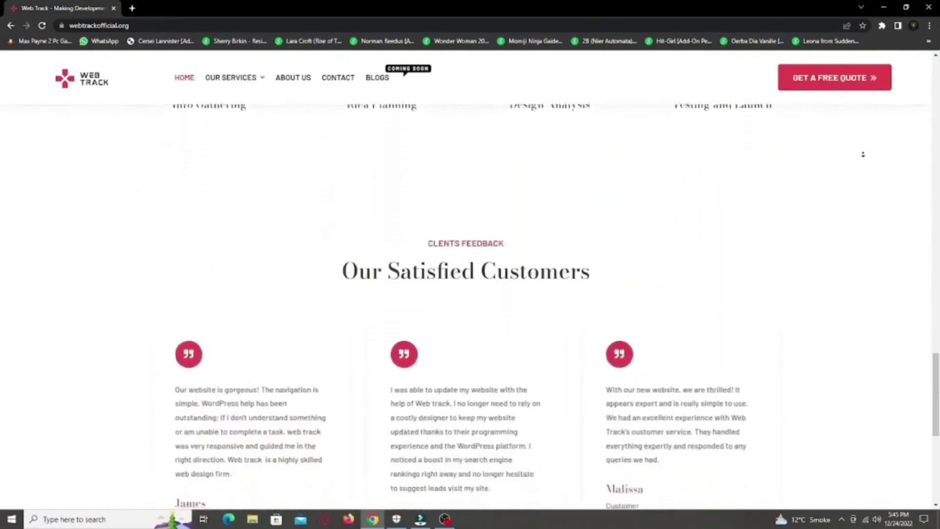
{"action": "scroll", "coordinate": [863, 155], "scroll_direction": "down", "scroll_amount": 1}
{"action": "scroll", "coordinate": [863, 155], "scroll_direction": "down", "scroll_amount": 1}
{"action": "scroll", "coordinate": [863, 155], "scroll_direction": "down", "scroll_amount": 2}
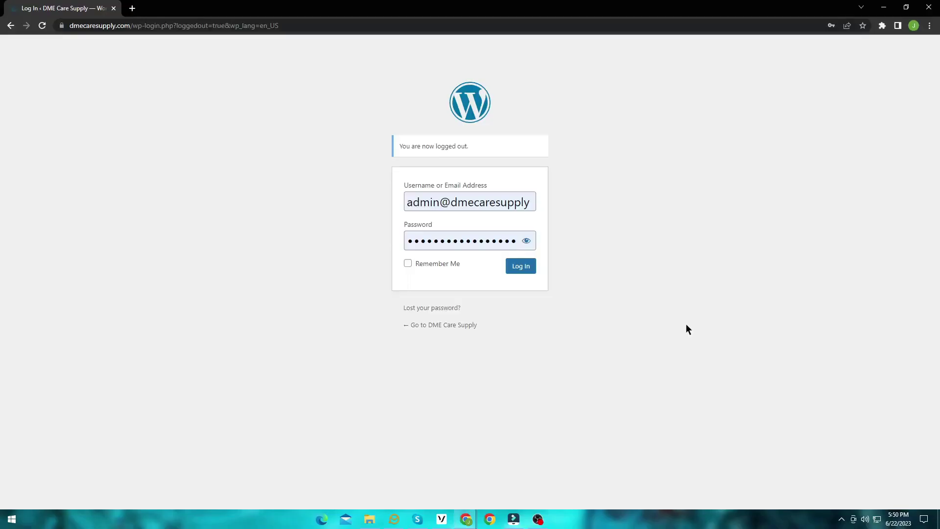
- Log in, then install and activate the WP Updates Notifier plugin from Add New Plugins
{"action": "left_click", "coordinate": [520, 268]}
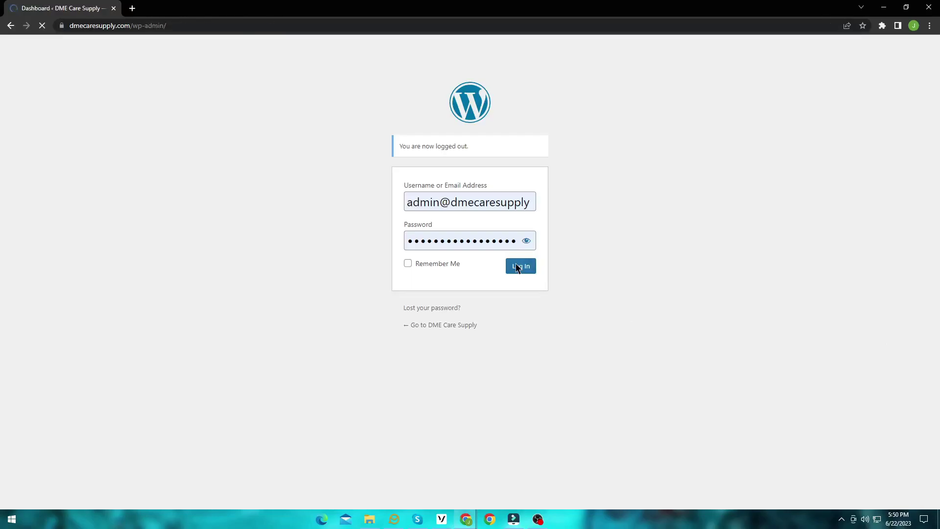
{"action": "mouse_move", "coordinate": [39, 290]}
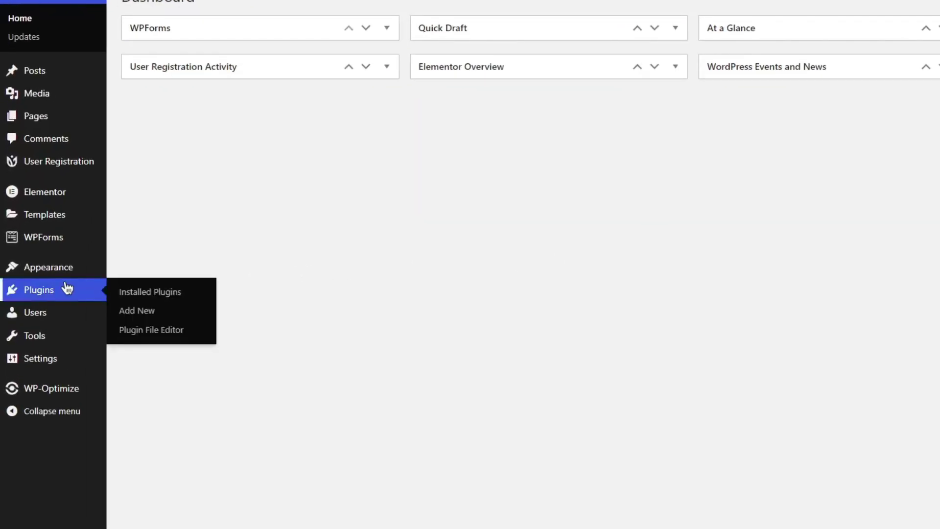
{"action": "left_click", "coordinate": [143, 312]}
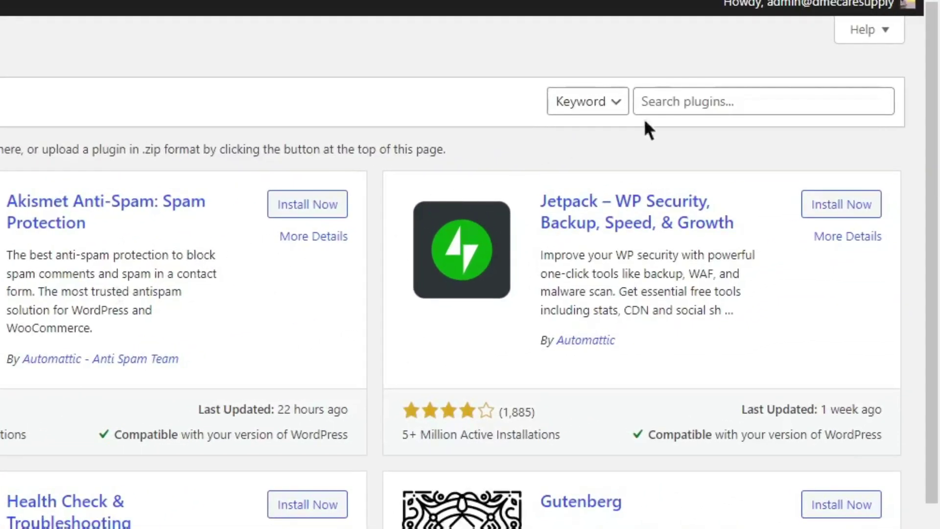
{"action": "left_click", "coordinate": [680, 103]}
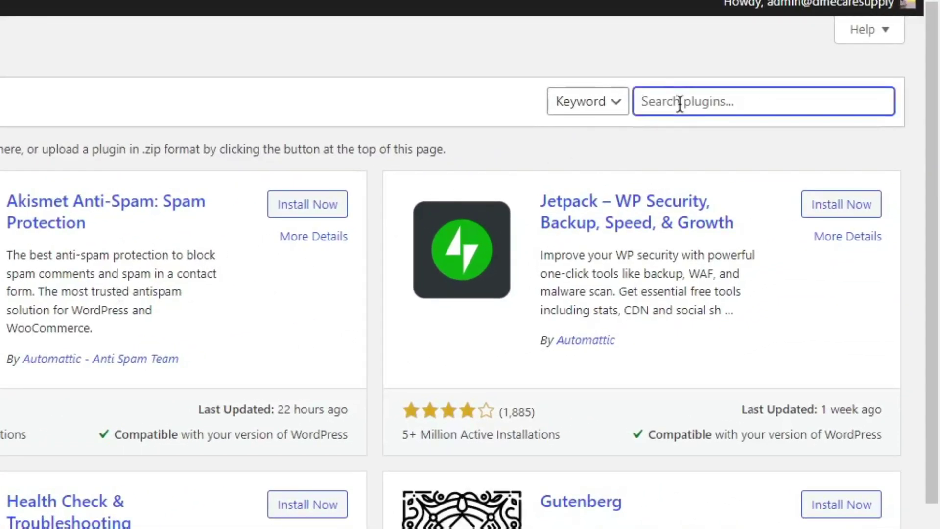
{"action": "type", "text": "WP Updates Notifier"}
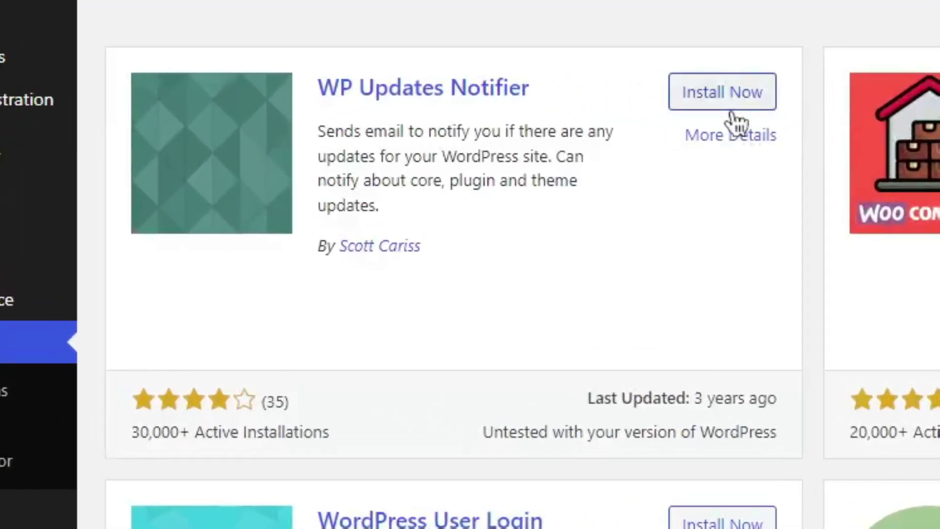
{"action": "left_click", "coordinate": [339, 158]}
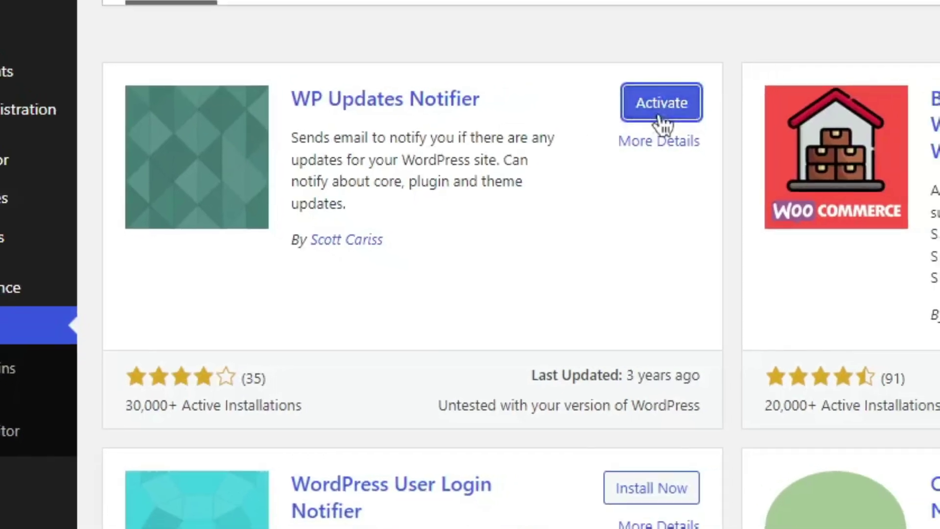
{"action": "left_click", "coordinate": [660, 118]}
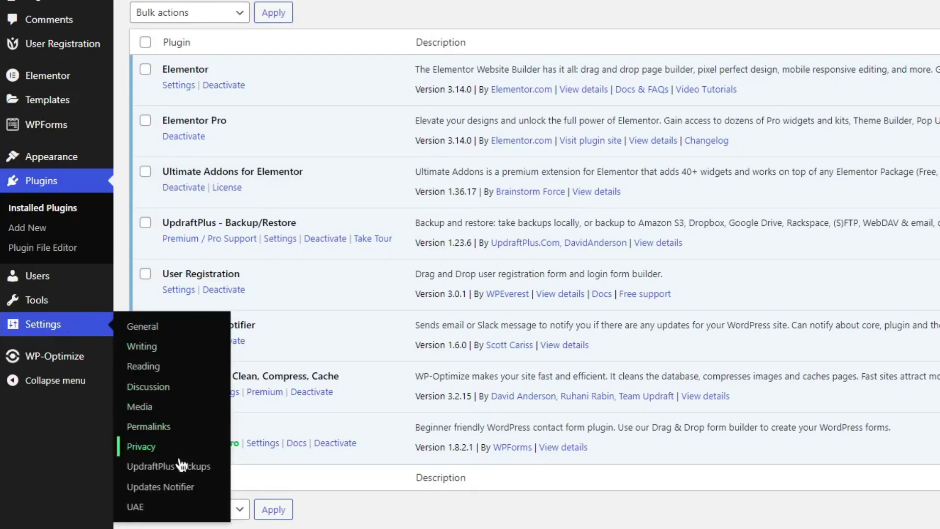
- Keep the Updates Notifier check frequency at Once Hourly and turn off plugin update notifications
{"action": "left_click", "coordinate": [185, 494]}
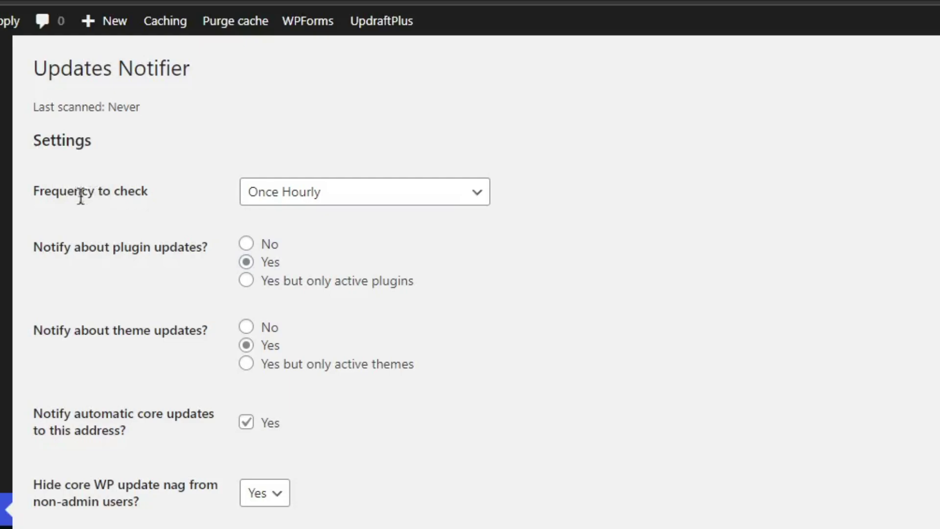
{"action": "left_click", "coordinate": [334, 198]}
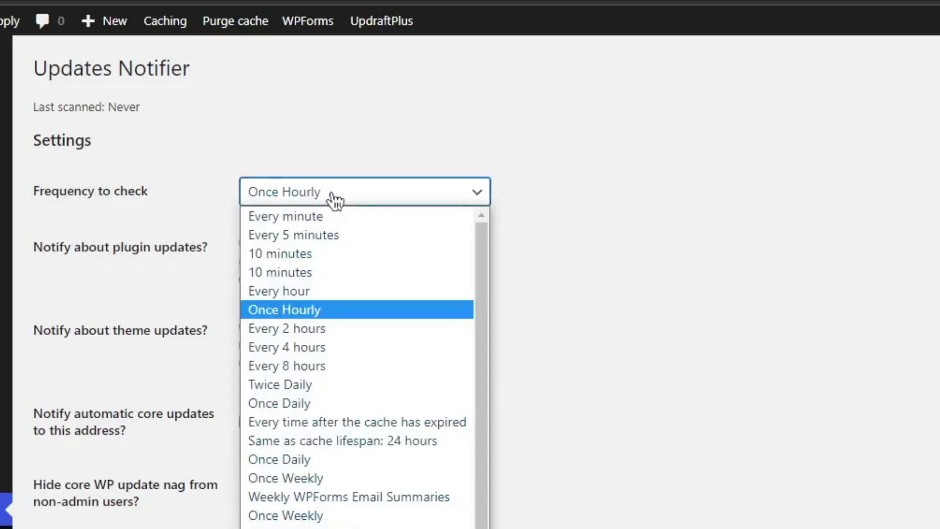
{"action": "left_click", "coordinate": [334, 197]}
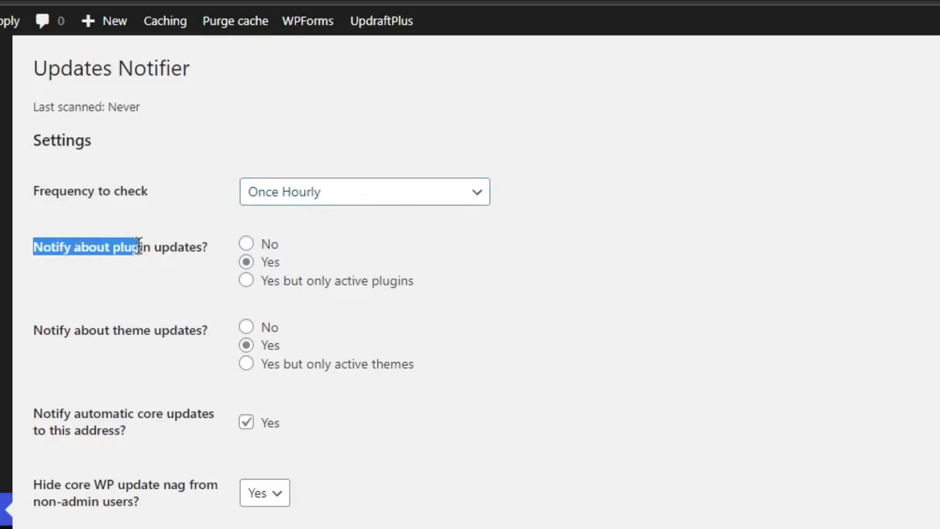
{"action": "left_click_drag", "start_coordinate": [33, 247], "coordinate": [191, 247]}
{"action": "left_click", "coordinate": [191, 243]}
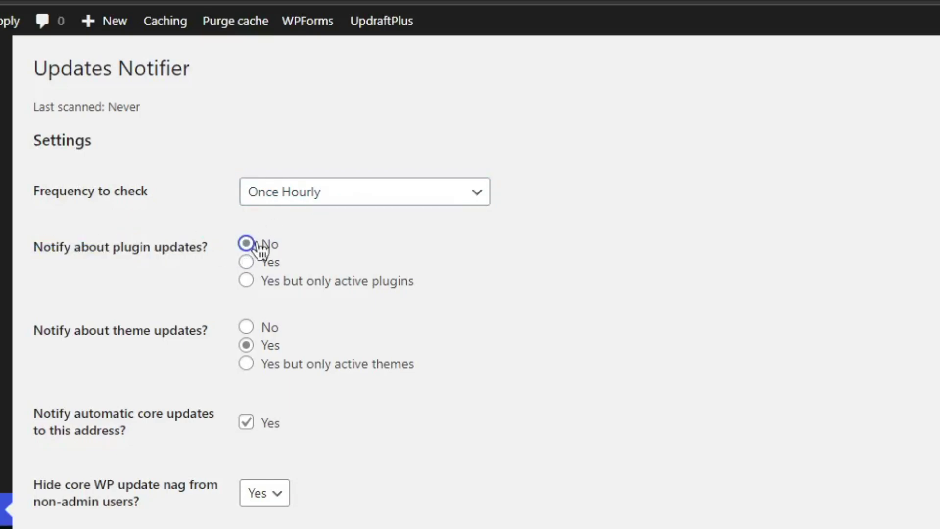
- Set 'Notify about theme updates?' to No and uncheck automatic core update notices
{"action": "left_click_drag", "start_coordinate": [33, 330], "coordinate": [197, 330]}
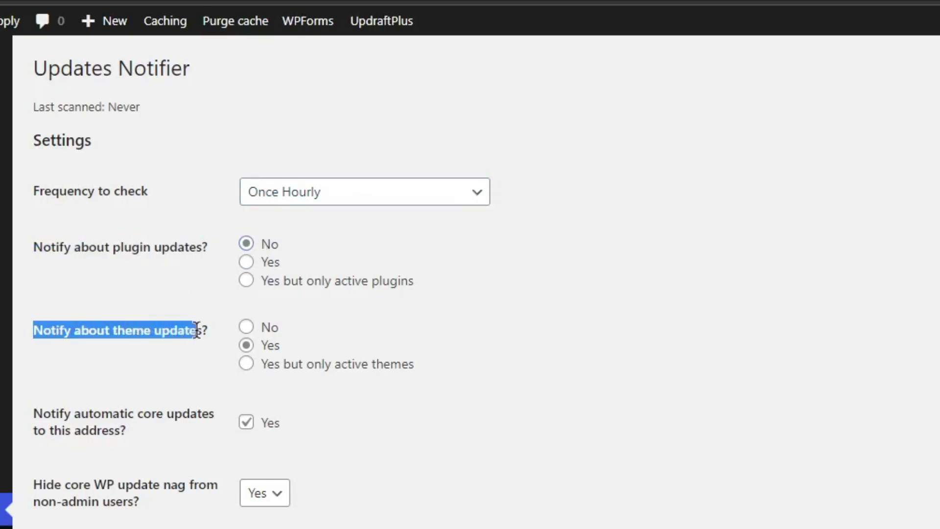
{"action": "left_click", "coordinate": [197, 330]}
{"action": "left_click", "coordinate": [247, 327]}
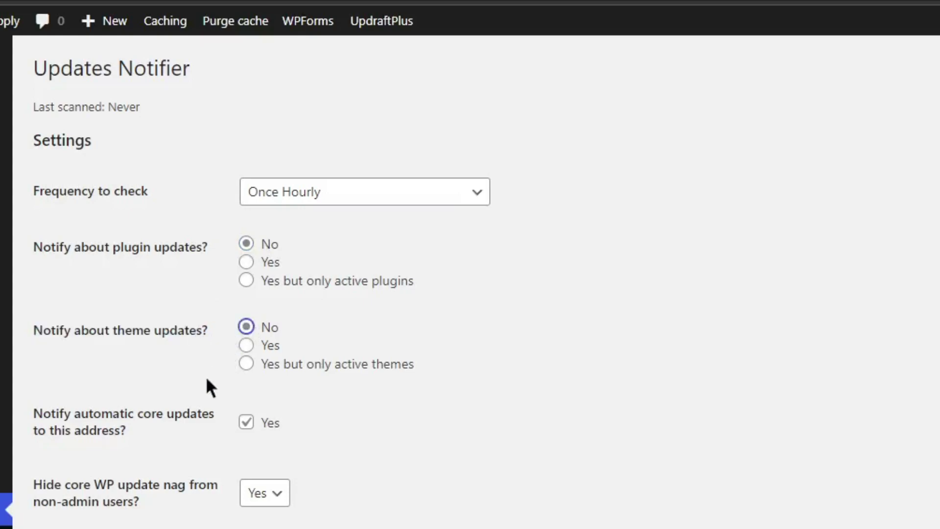
{"action": "left_click_drag", "start_coordinate": [42, 413], "coordinate": [116, 435]}
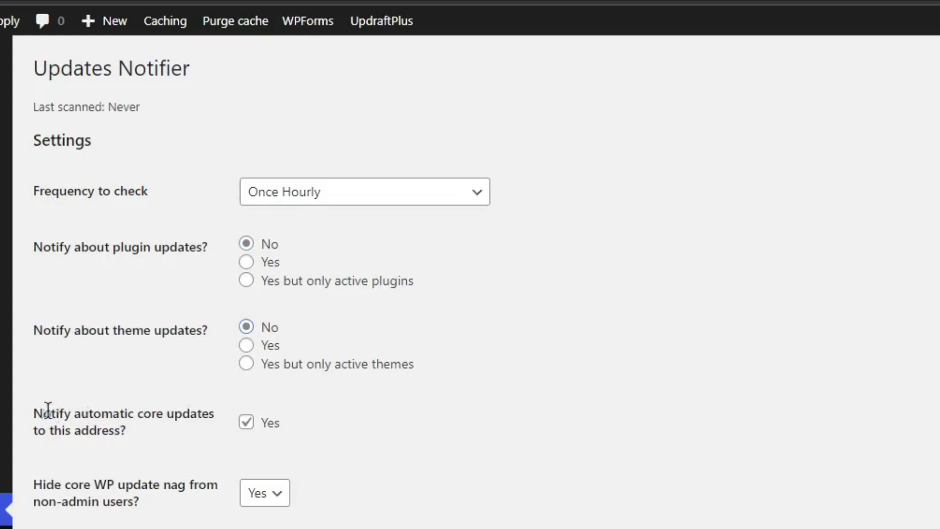
{"action": "left_click", "coordinate": [118, 416]}
{"action": "scroll", "coordinate": [476, 444], "scroll_direction": "down", "scroll_amount": 2}
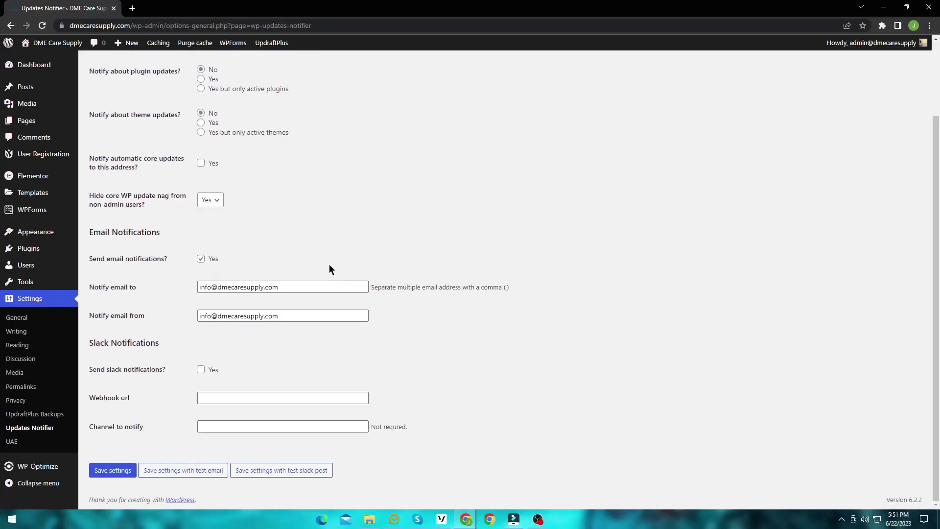
- Save the settings, uncheck 'Send email notifications?', and save the settings again
{"action": "left_click", "coordinate": [114, 472]}
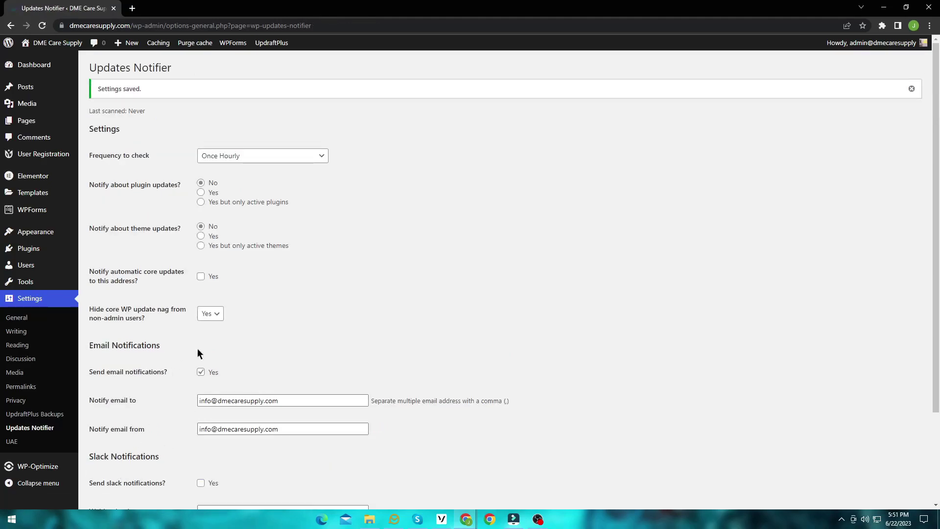
{"action": "scroll", "coordinate": [261, 299], "scroll_direction": "down", "scroll_amount": 1}
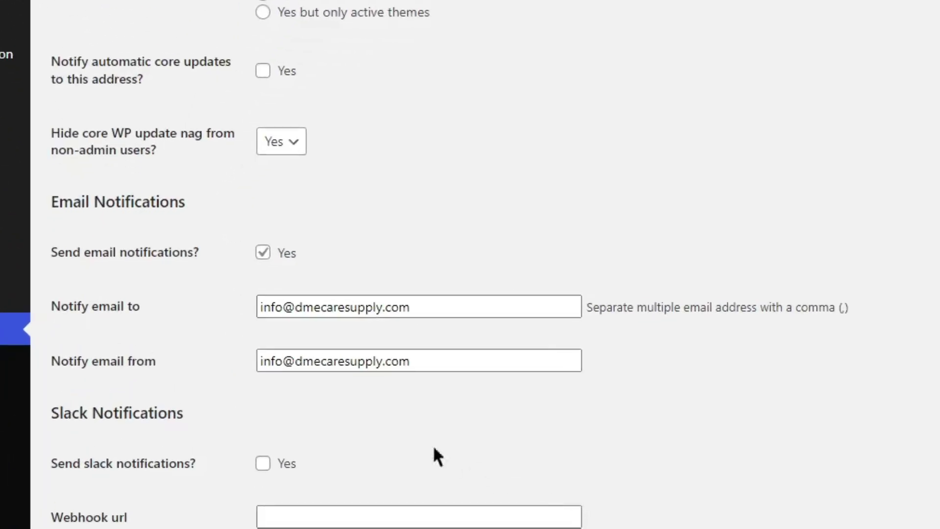
{"action": "left_click", "coordinate": [263, 253]}
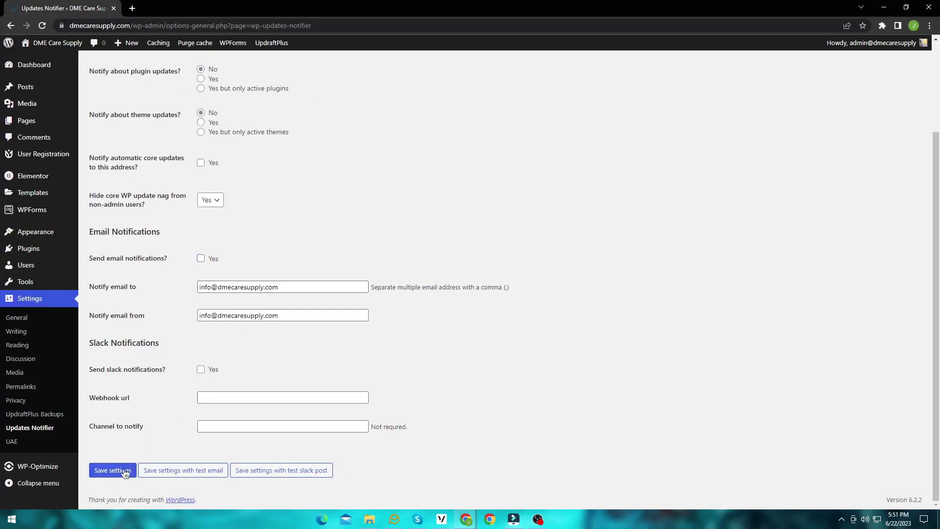
{"action": "left_click", "coordinate": [124, 474]}
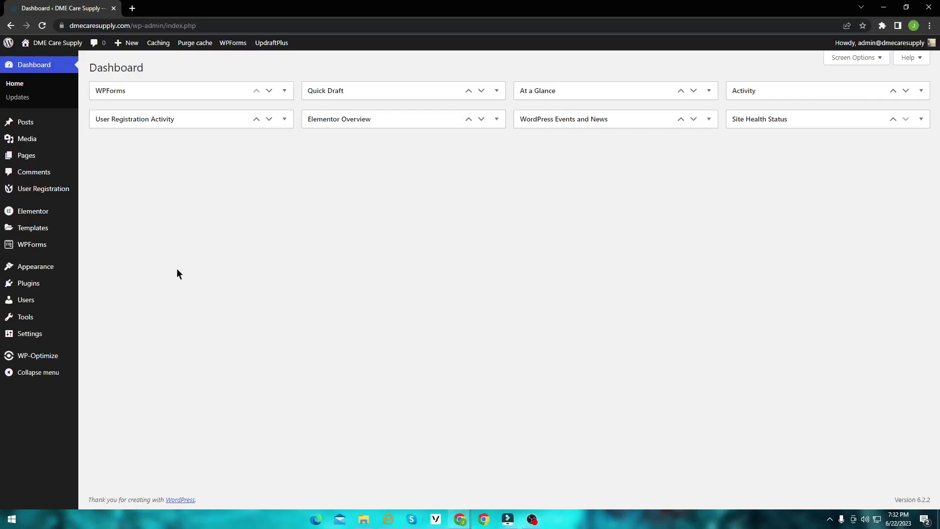
- Open Appearance > Theme File Editor, showing OceanWP's style.css
{"action": "mouse_move", "coordinate": [35, 266]}
{"action": "left_click", "coordinate": [126, 353]}
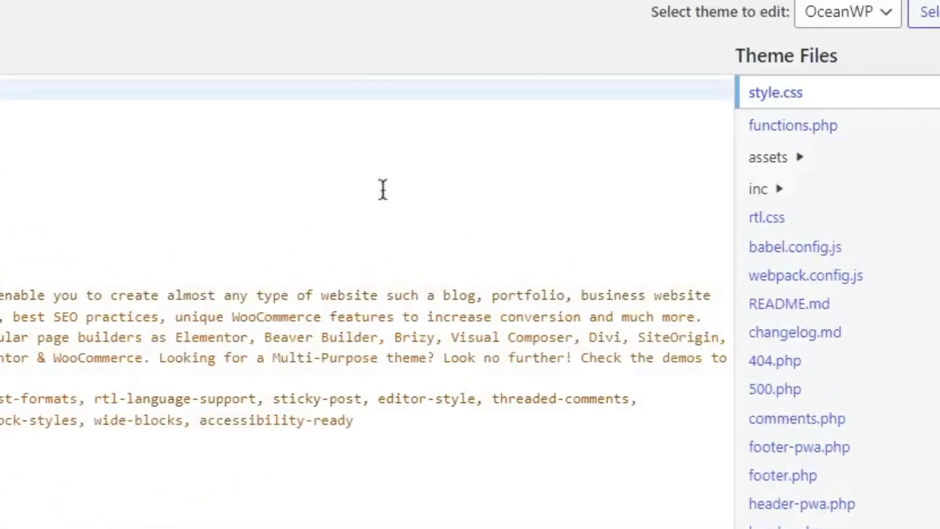
- Paste the update-email filter code at line 1156 of OceanWP's functions.php
{"action": "left_click", "coordinate": [794, 126]}
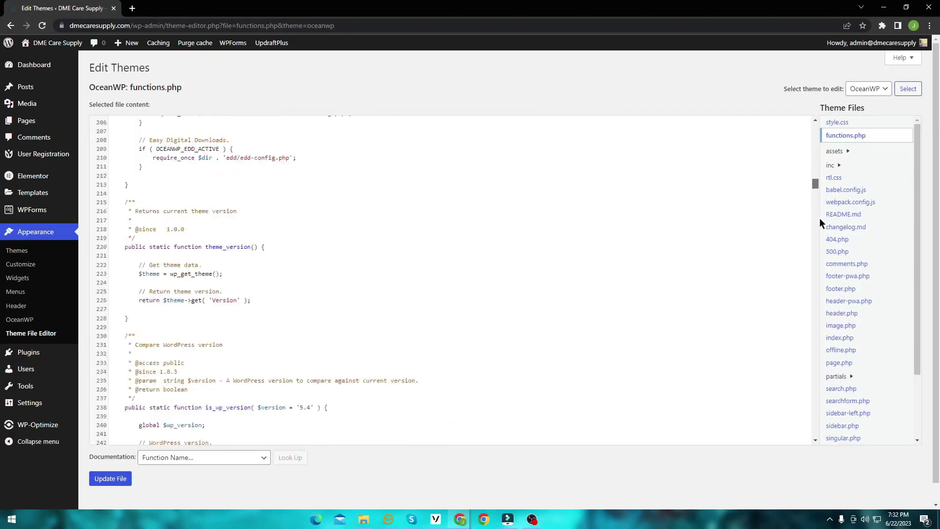
{"action": "left_click_drag", "start_coordinate": [815, 183], "coordinate": [818, 442]}
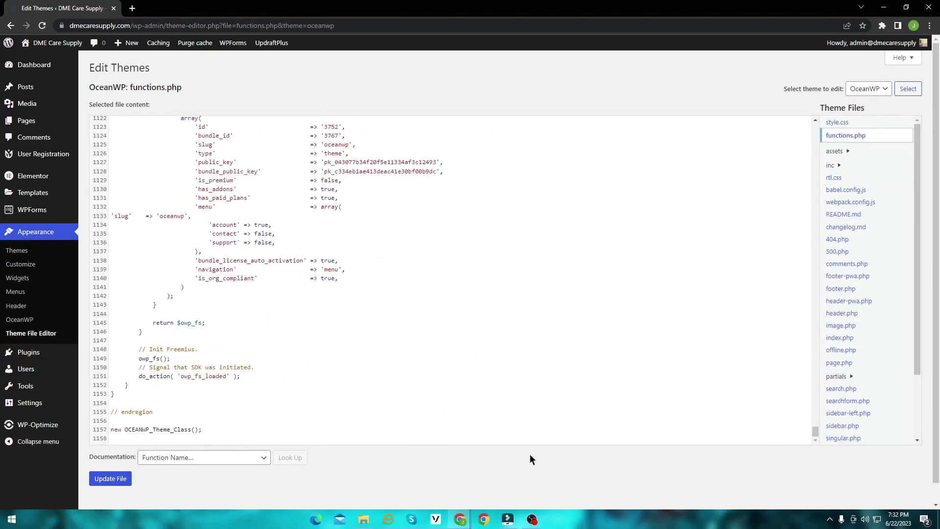
{"action": "left_click", "coordinate": [119, 422]}
{"action": "right_click", "coordinate": [120, 422]}
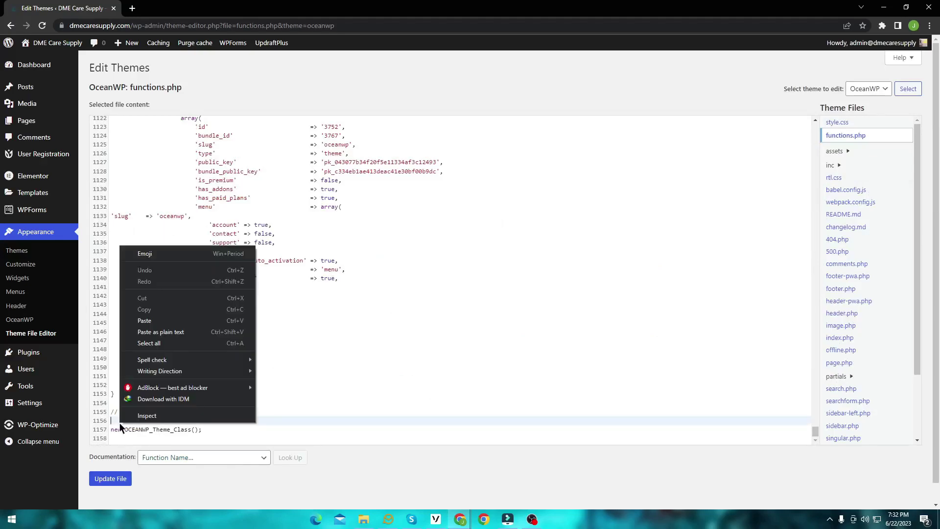
{"action": "left_click", "coordinate": [176, 321]}
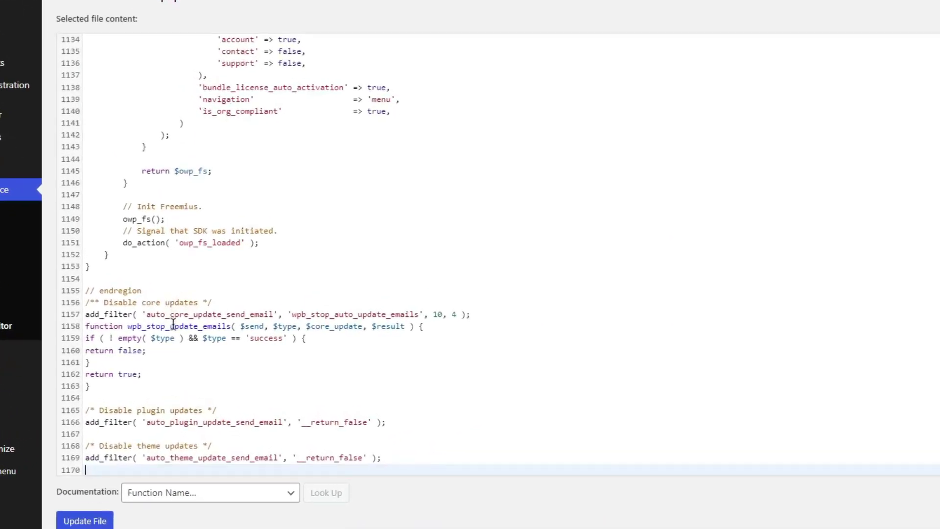
- Review the core, plugin and theme update comments, then save functions.php
{"action": "left_click_drag", "start_coordinate": [87, 290], "coordinate": [201, 285]}
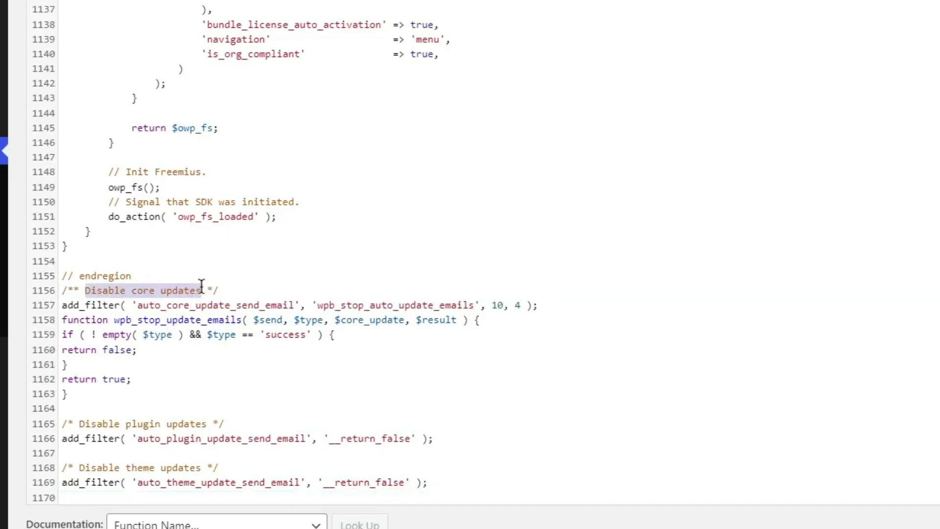
{"action": "left_click_drag", "start_coordinate": [91, 424], "coordinate": [193, 423]}
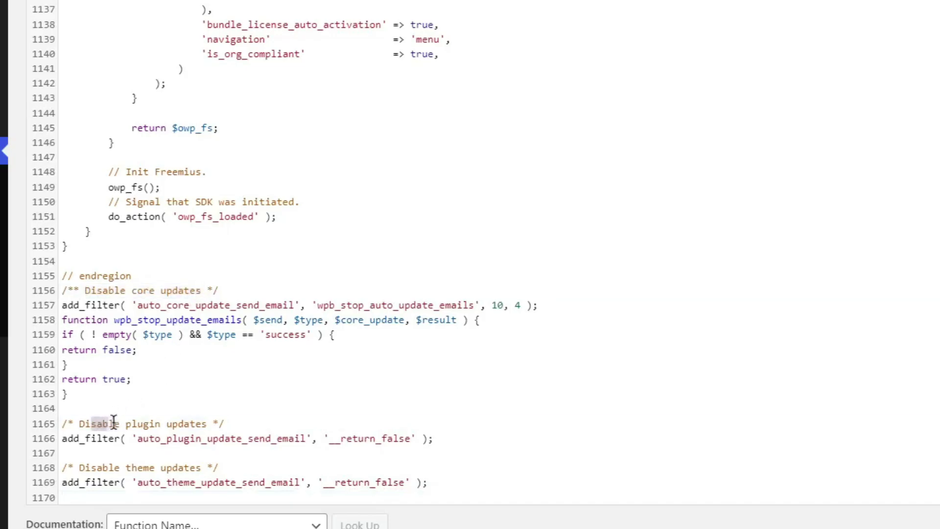
{"action": "left_click_drag", "start_coordinate": [106, 468], "coordinate": [178, 467]}
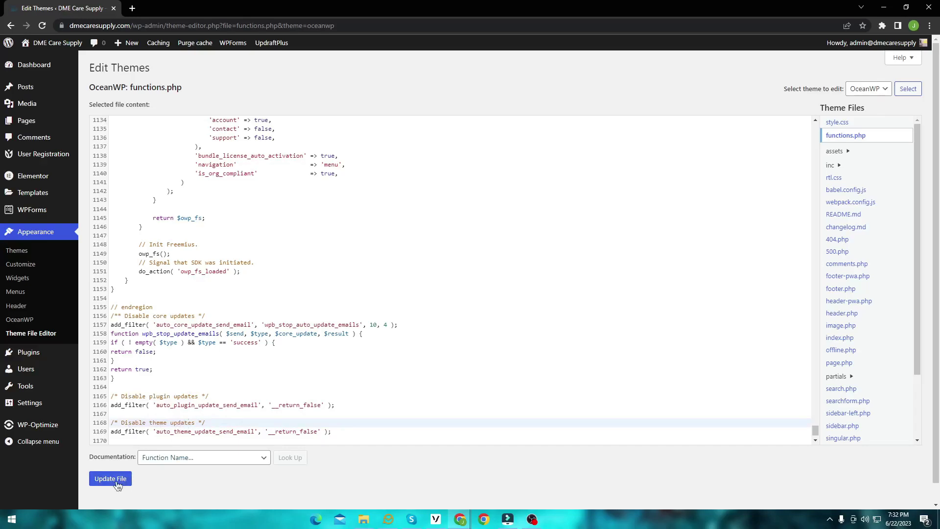
{"action": "left_click", "coordinate": [118, 487]}
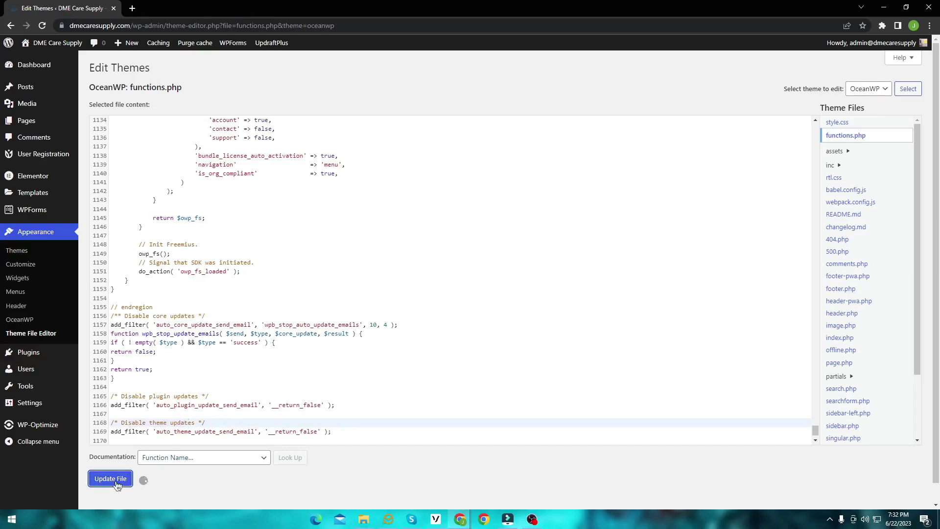